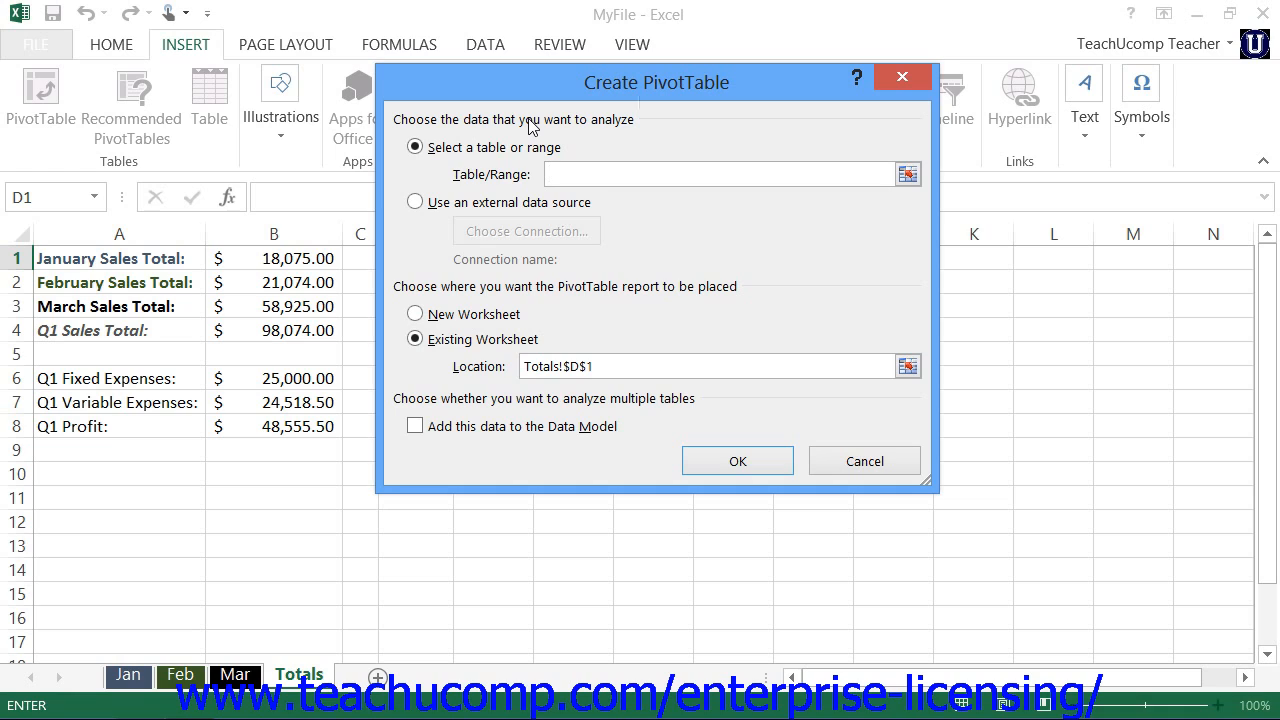
Step: Set the PivotTable's source range to the Mar_Sales table on the Mar worksheet
left_click(466, 150)
left_click(907, 175)
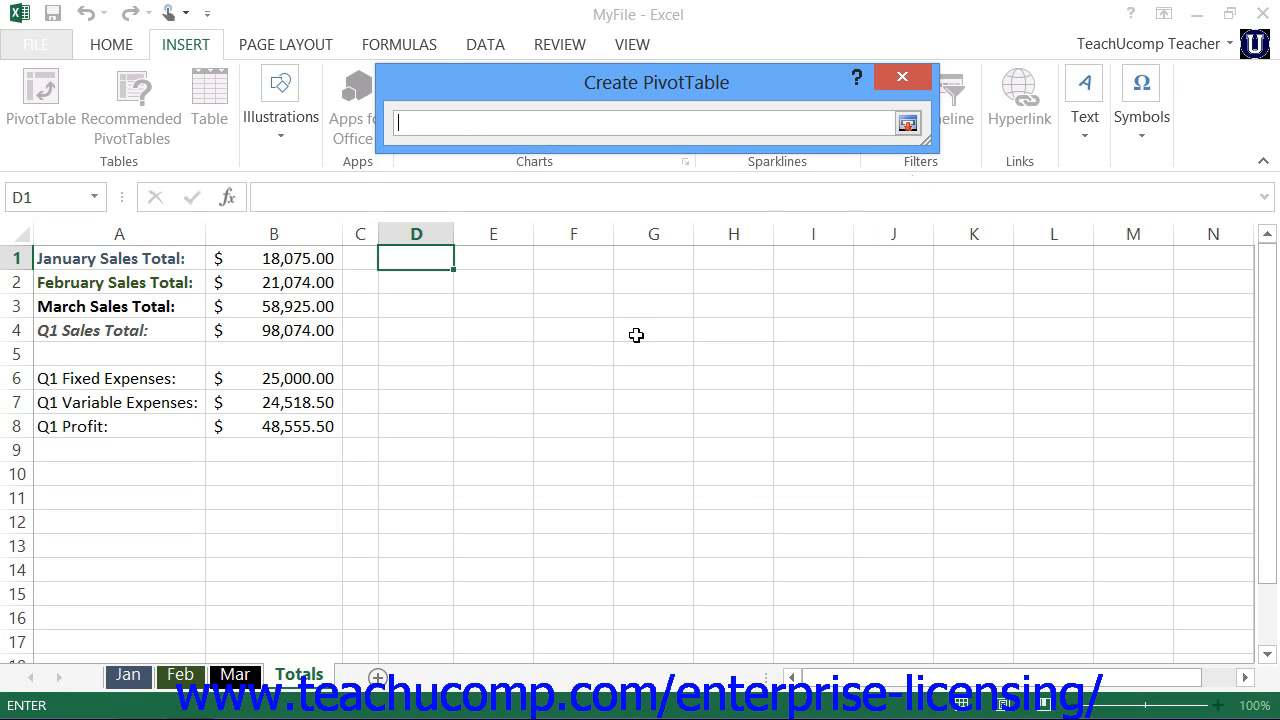
left_click(238, 675)
left_click_drag(106, 263, 358, 596)
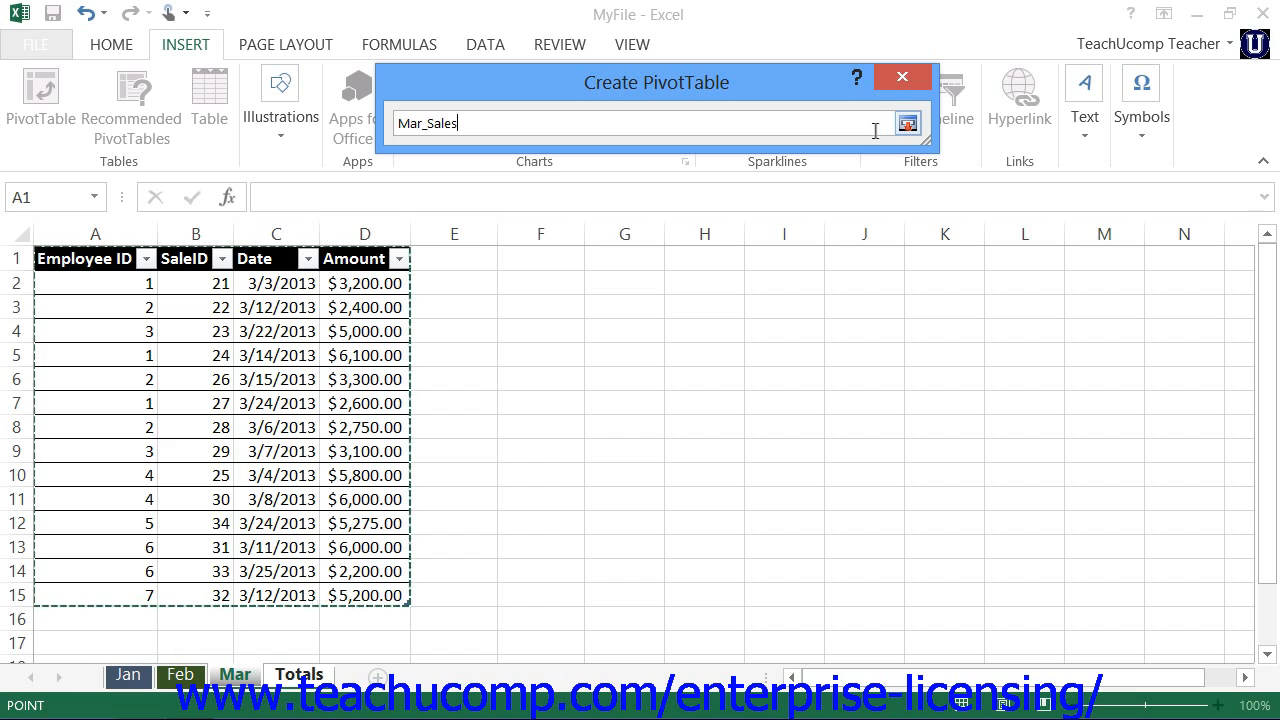
left_click(907, 124)
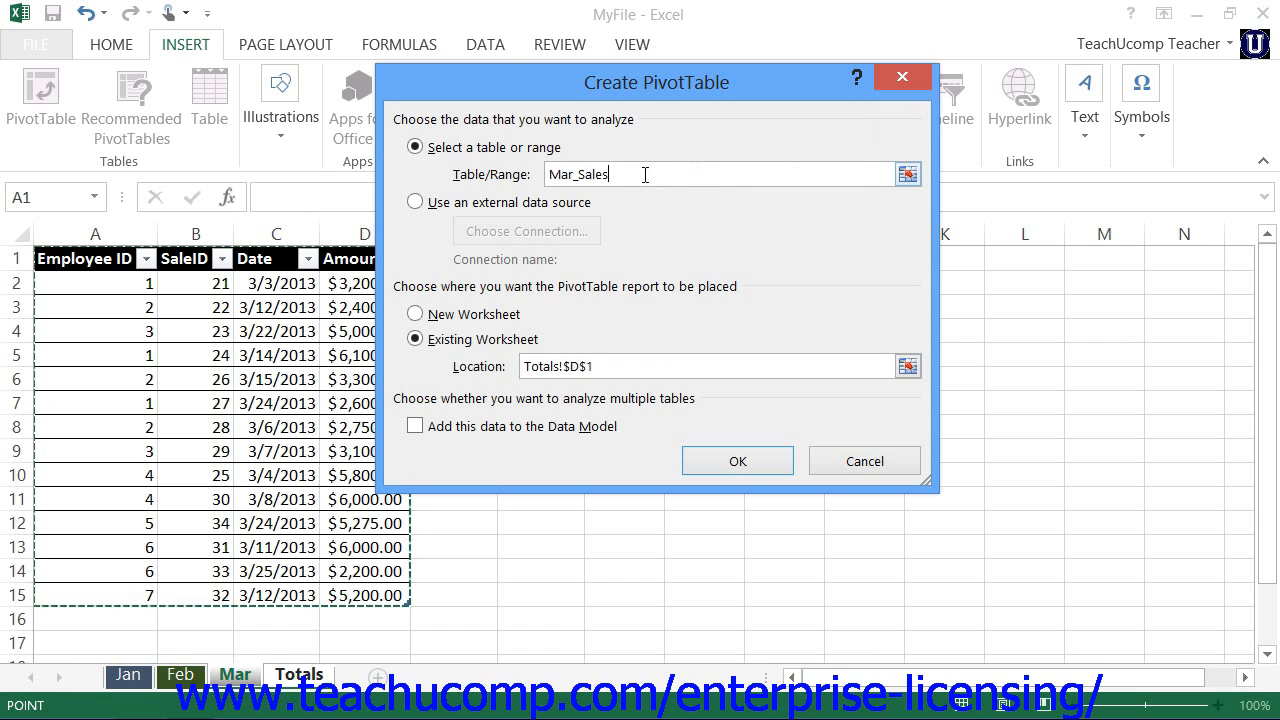
left_click(645, 175)
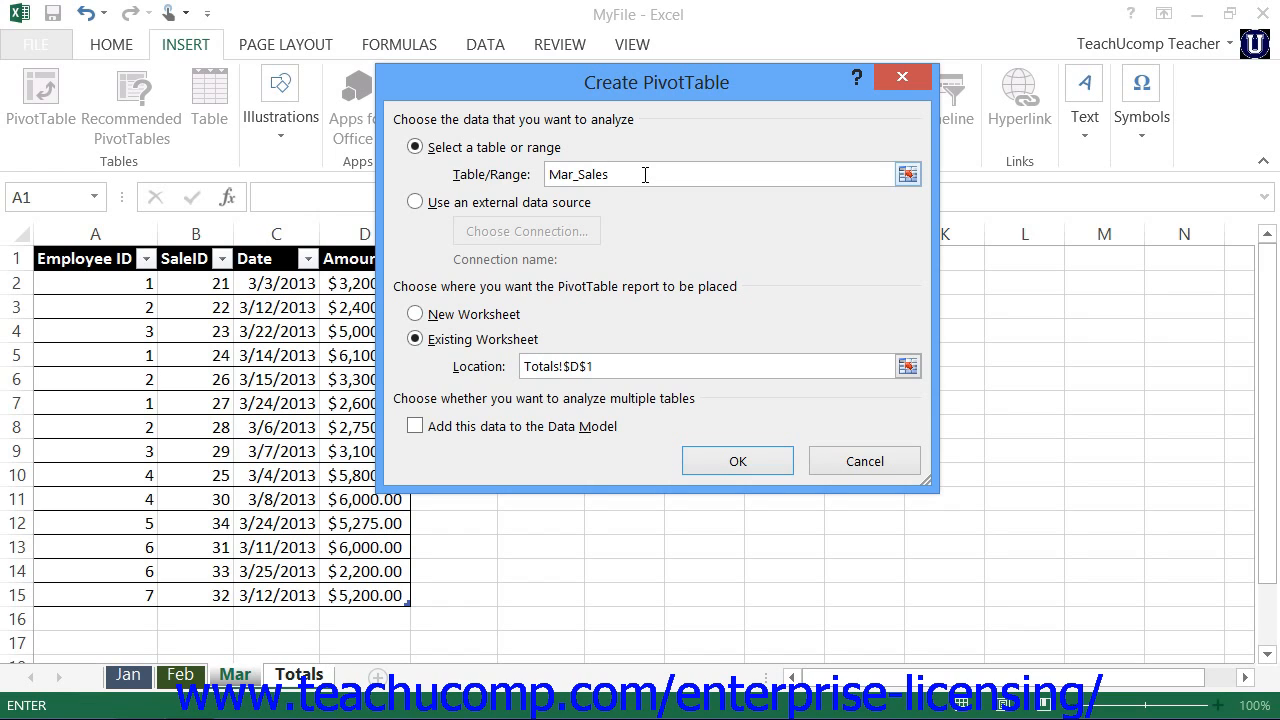
Step: Switch the PivotTable's source to an external connection using Tables in Workbook Data Model
left_click(494, 210)
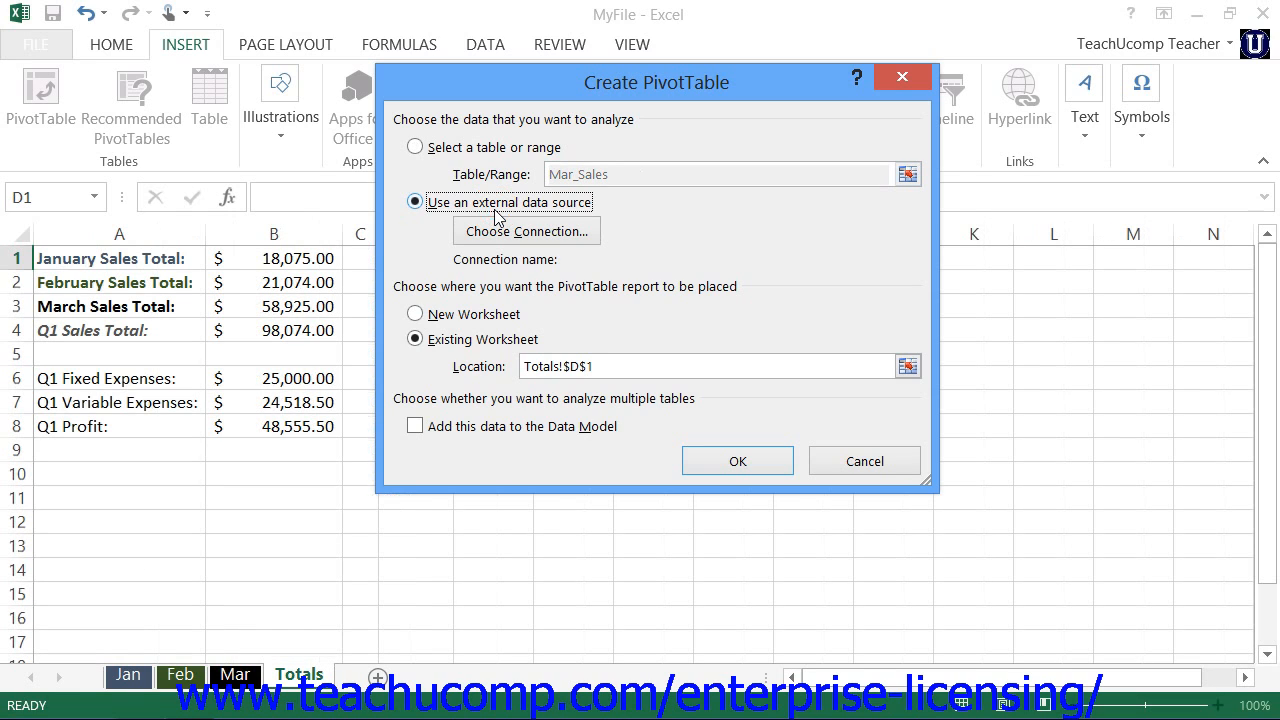
left_click(540, 233)
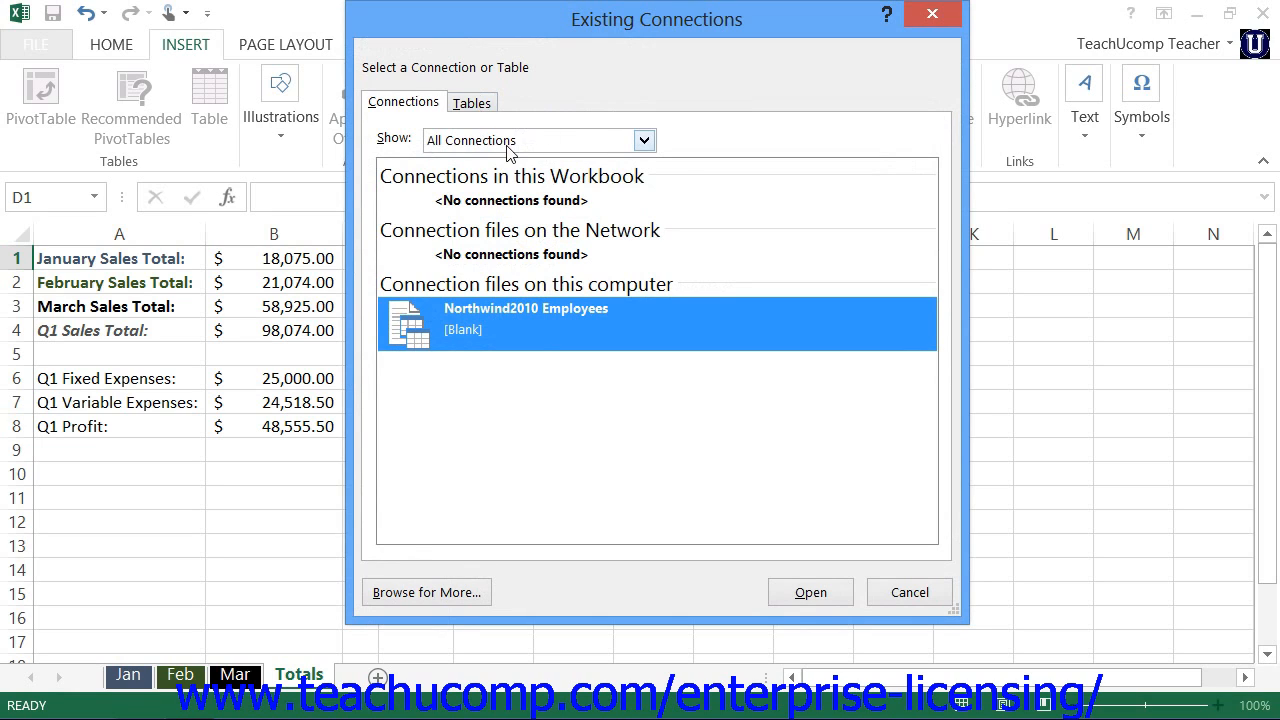
left_click(644, 141)
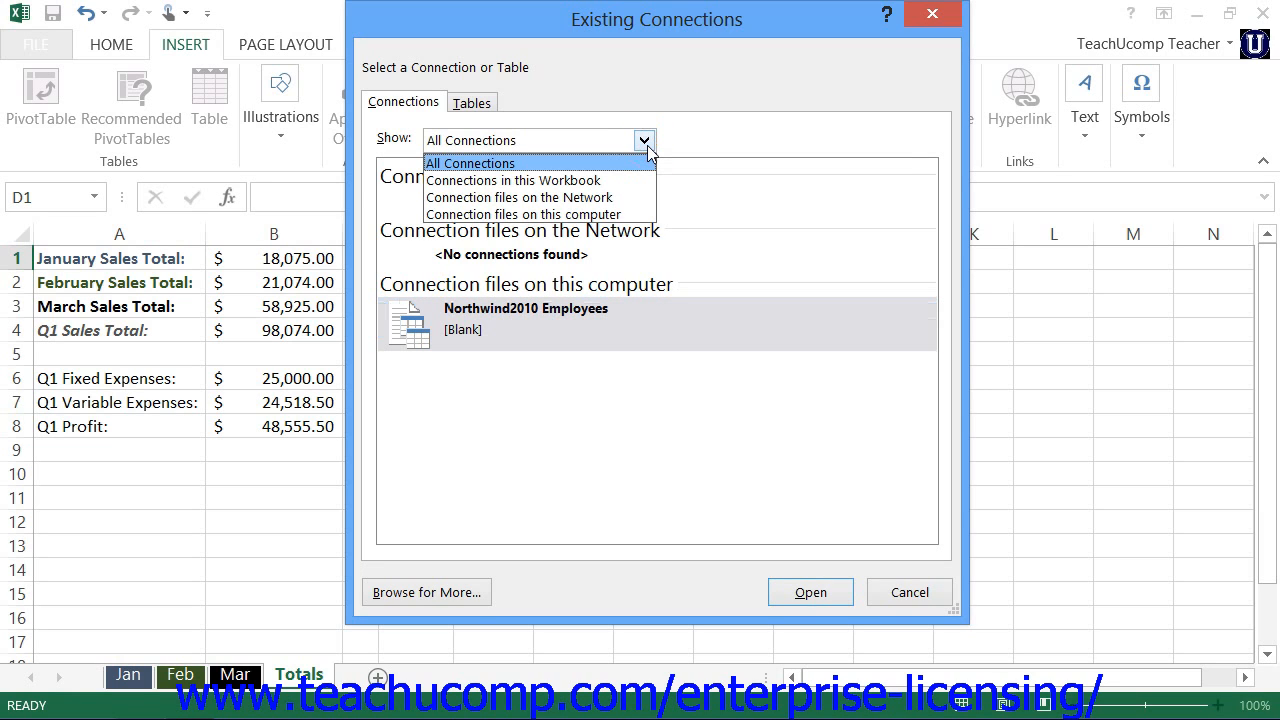
left_click(549, 165)
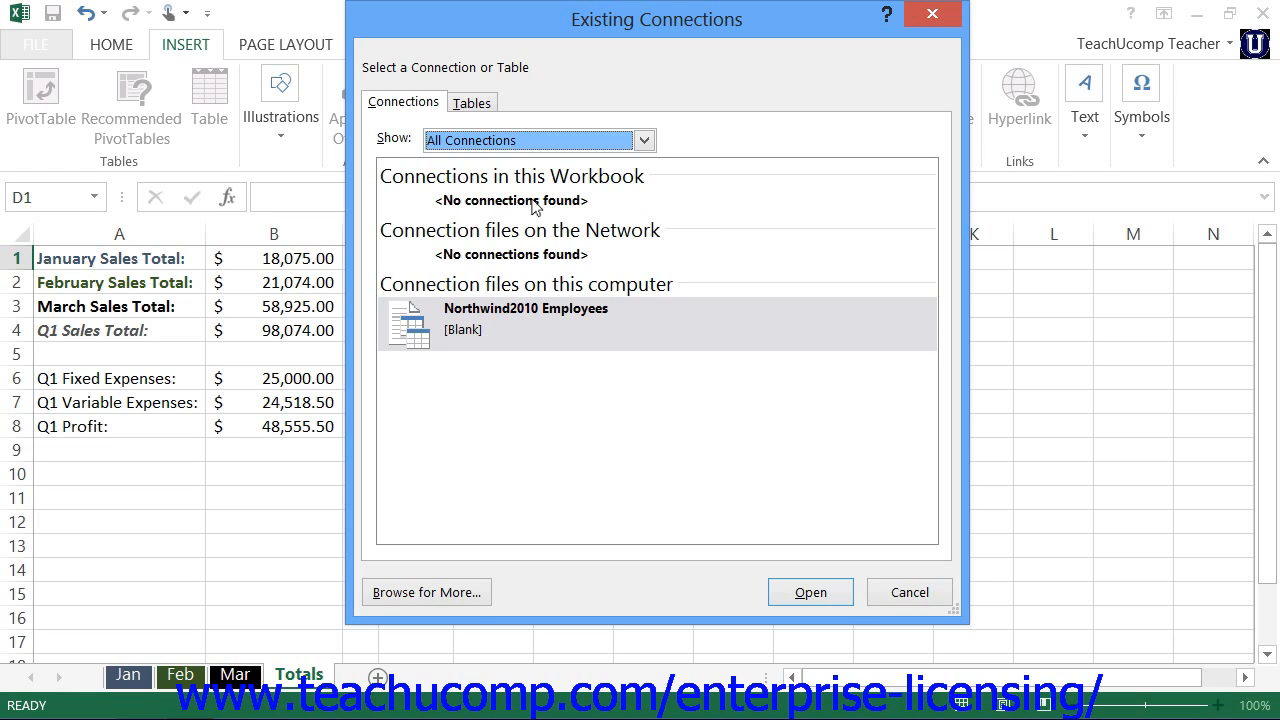
left_click(484, 108)
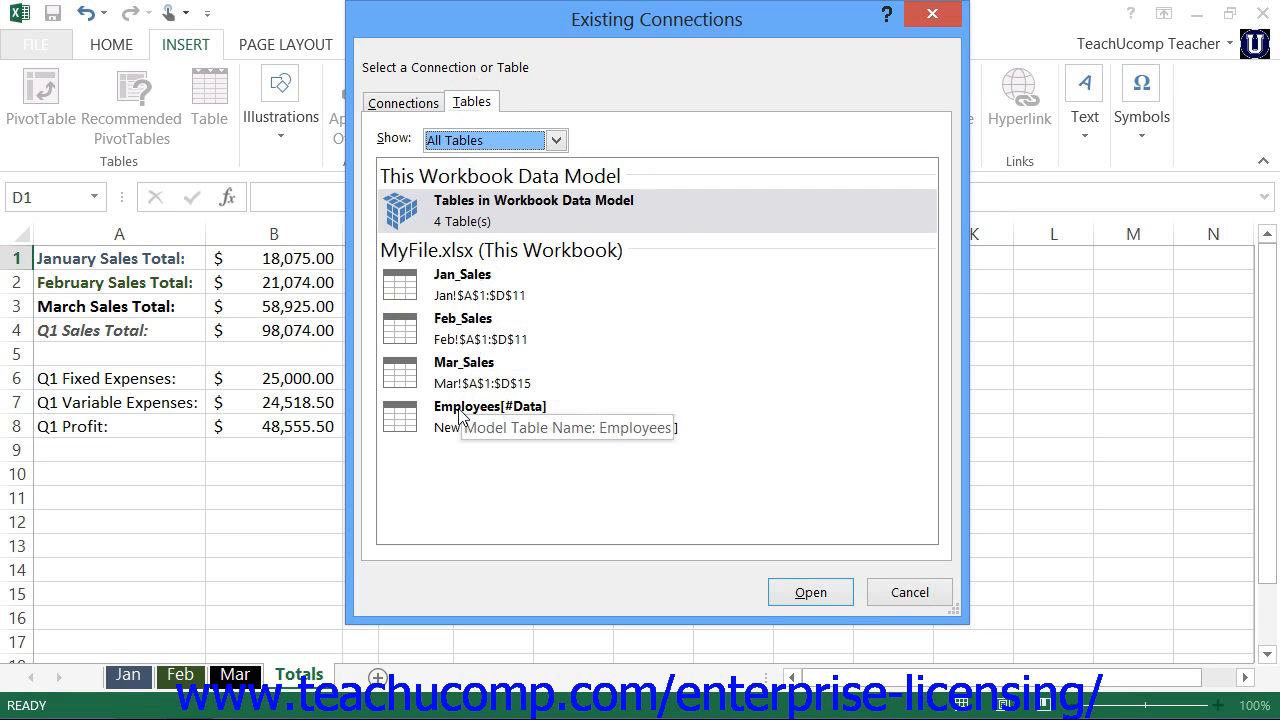
left_click(512, 206)
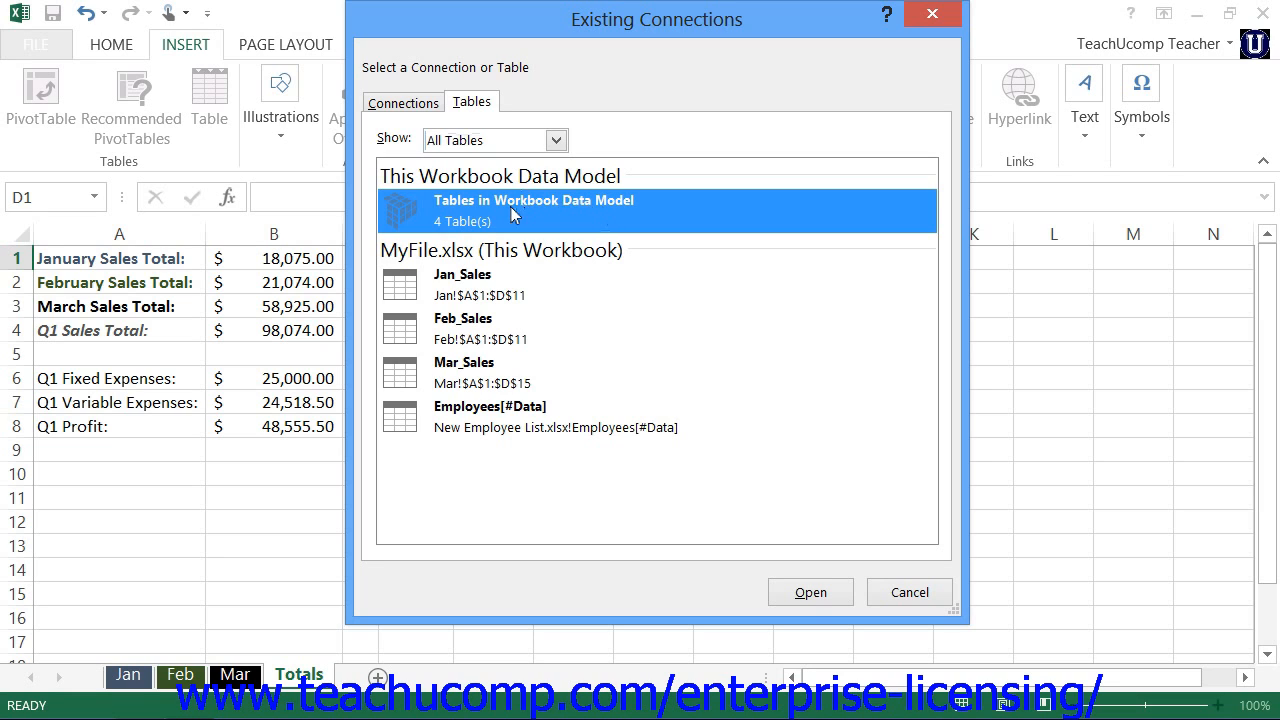
left_click(800, 594)
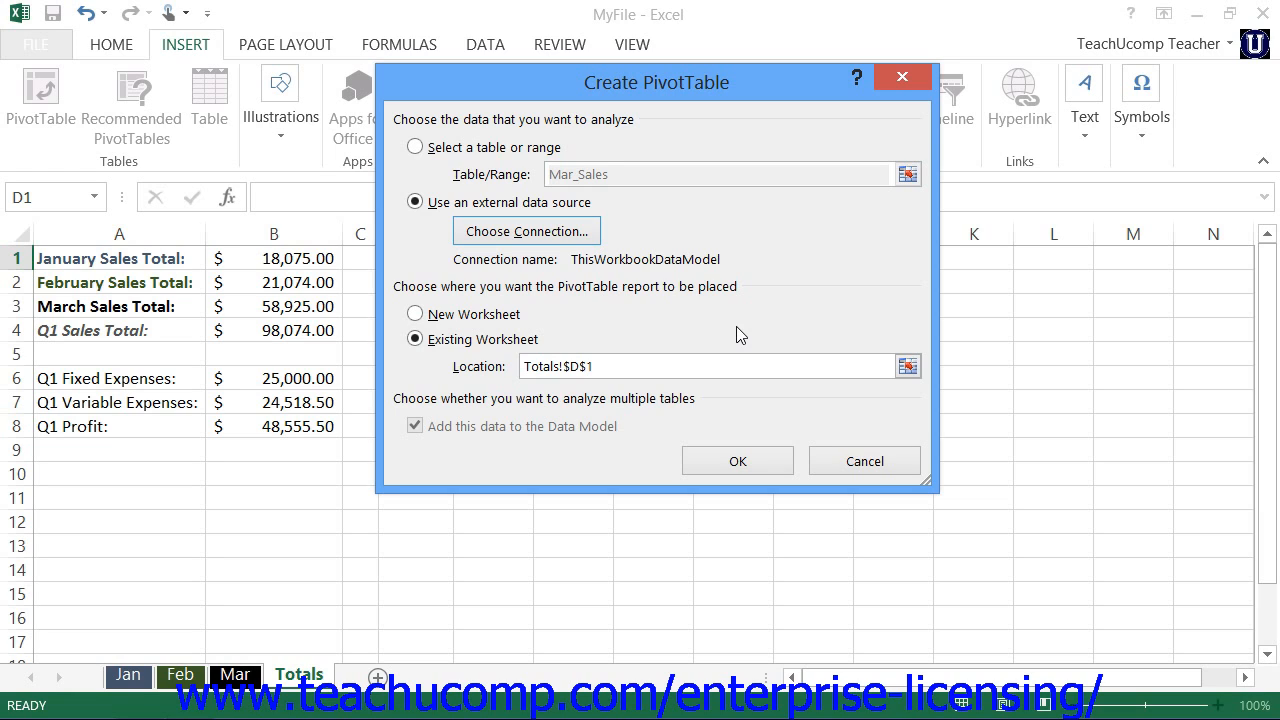
Step: Place the PivotTable report on the existing worksheet at Totals!$D$1 and create it
left_click(552, 287)
left_click(466, 318)
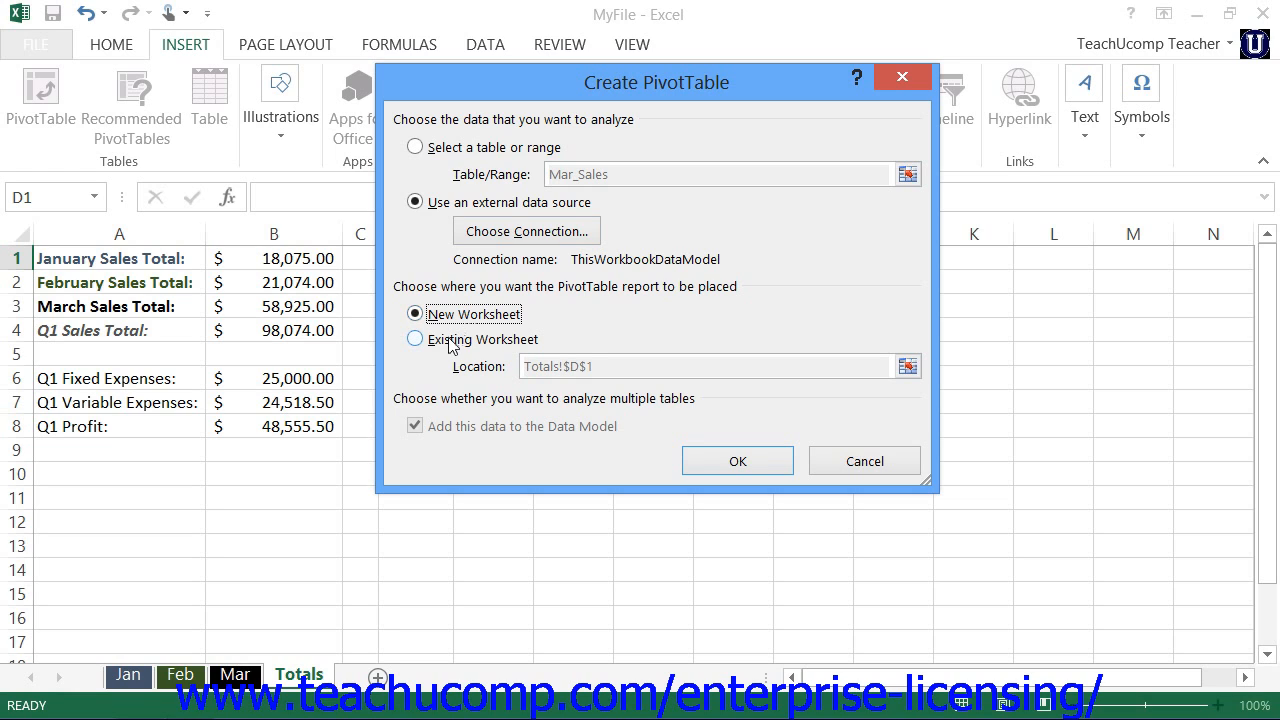
left_click(452, 345)
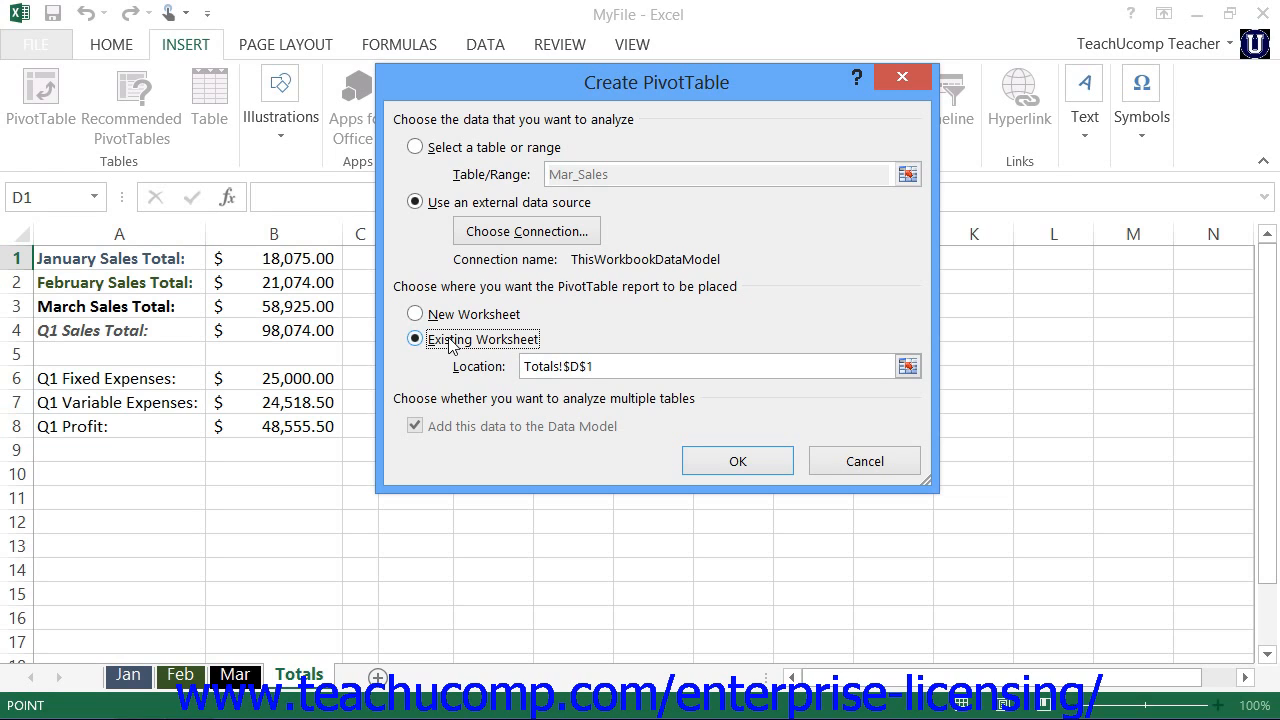
left_click(854, 367)
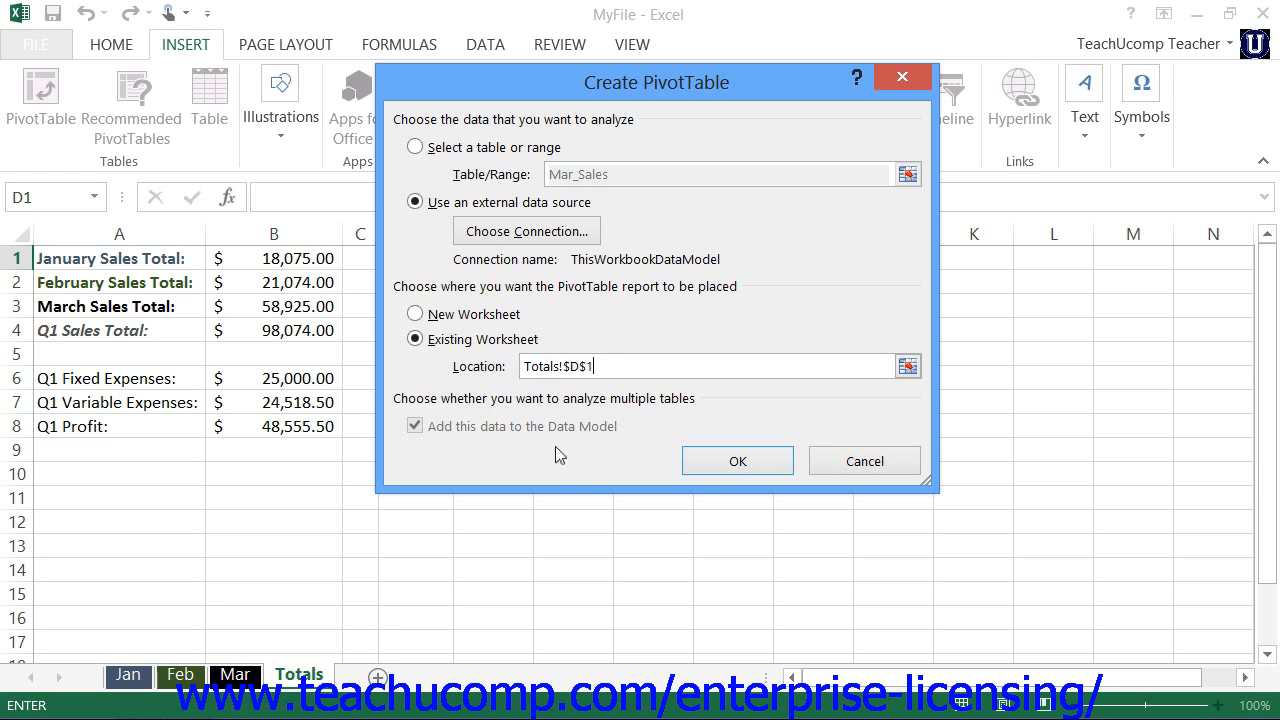
left_click(708, 460)
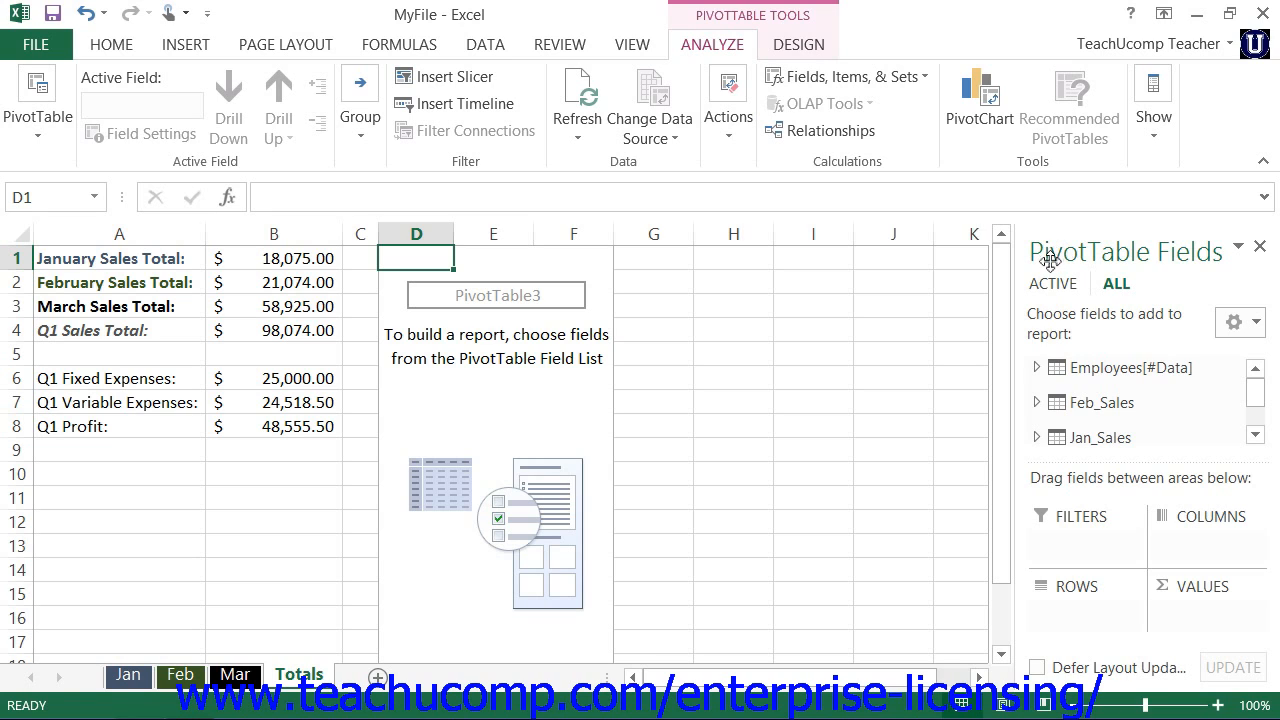
Step: Add the Region field from the Employees[#Data] table to the PivotTable rows and collapse that table's field list
left_click(1035, 367)
left_click(1255, 434)
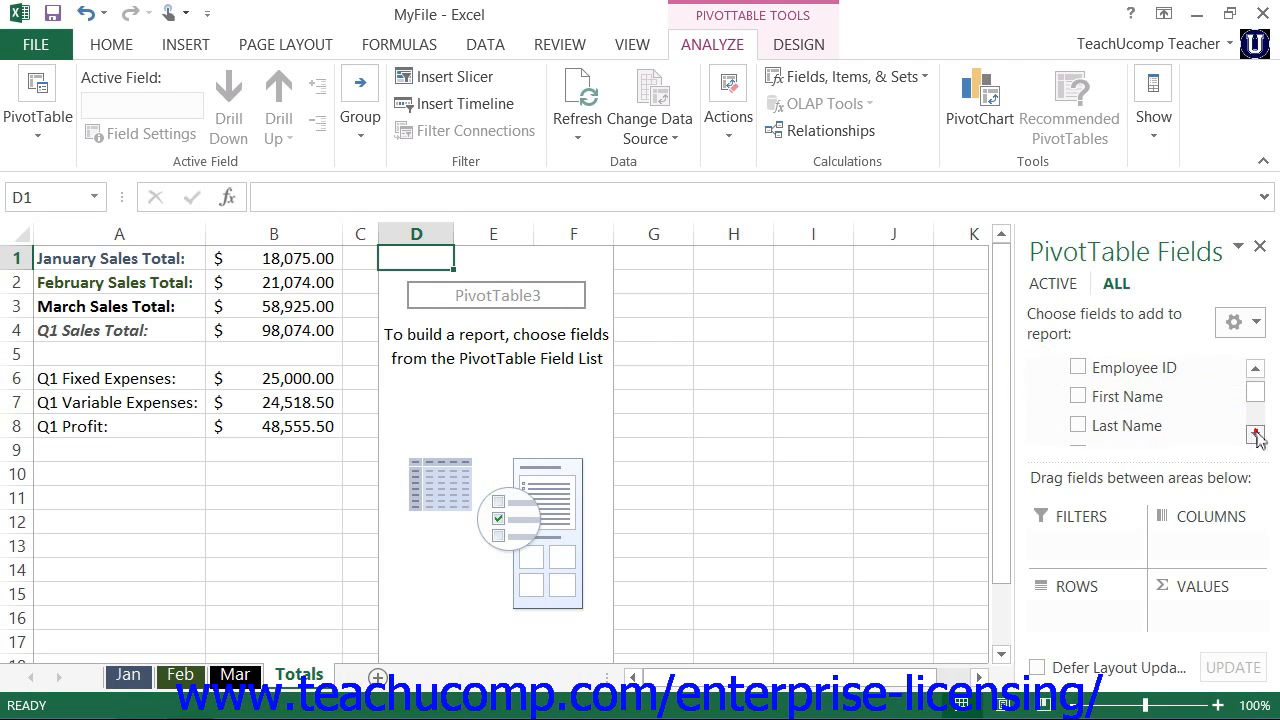
left_click(1255, 434)
left_click(1255, 434)
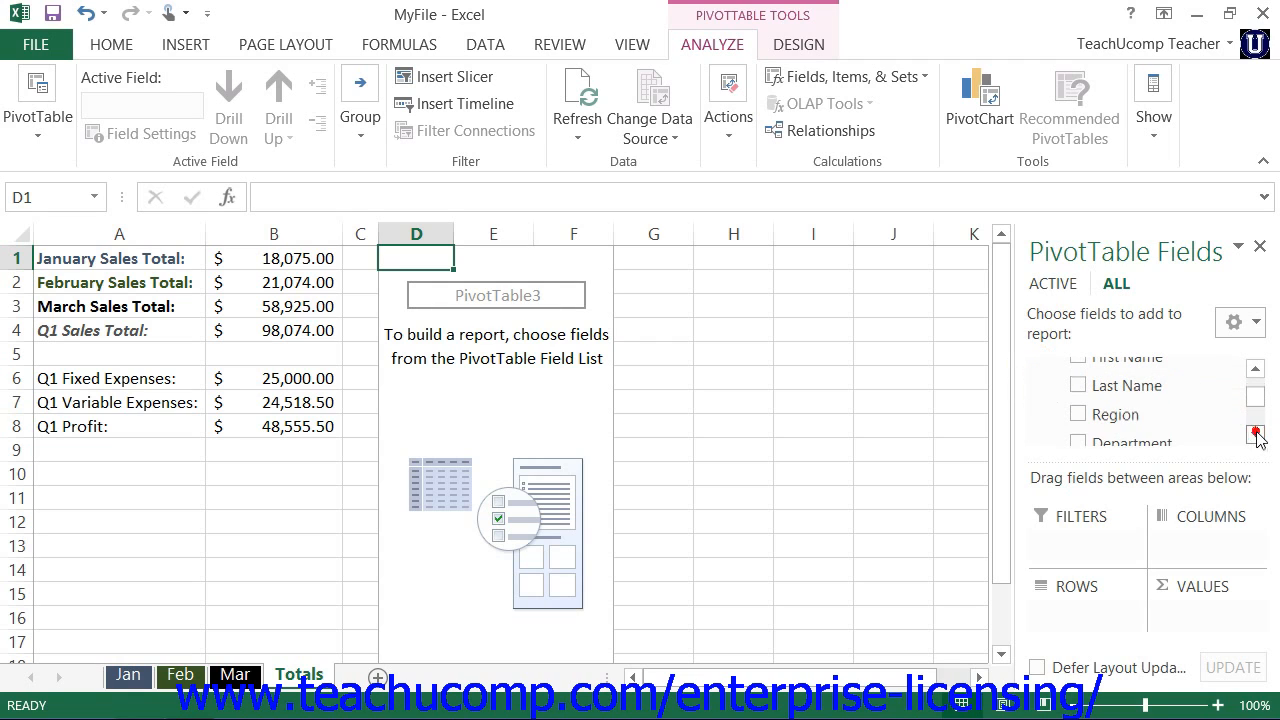
left_click(1079, 415)
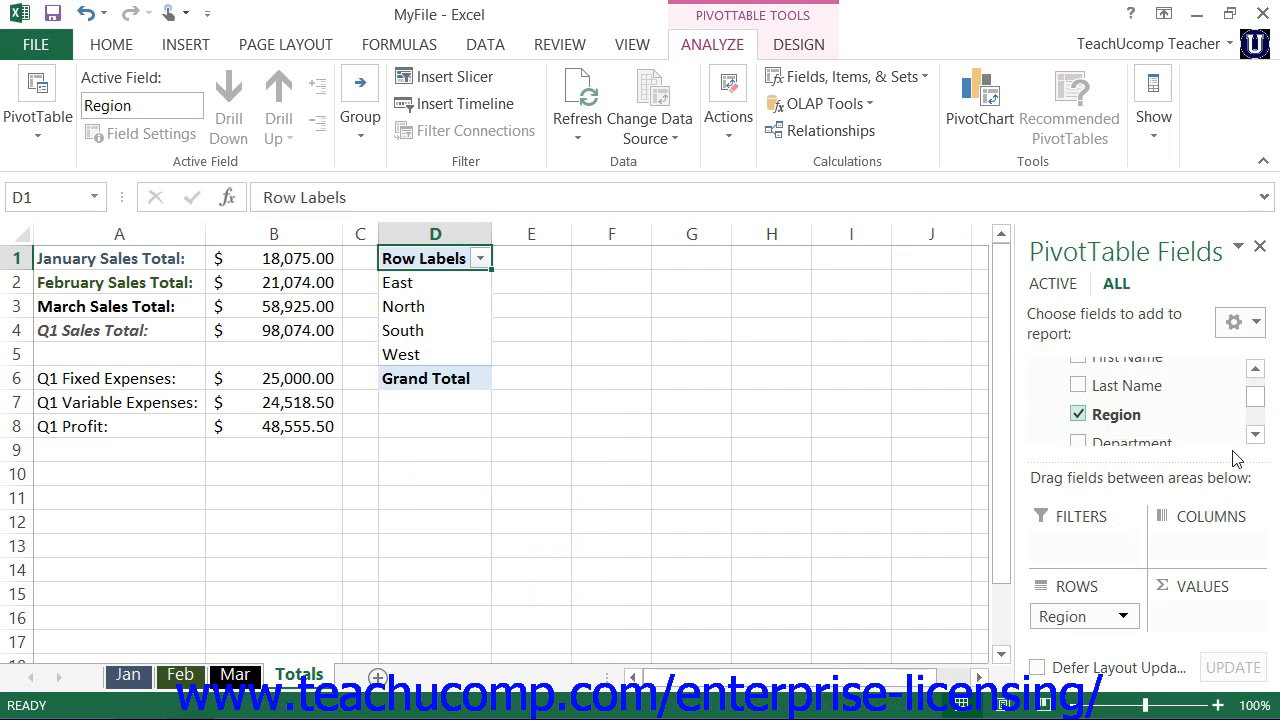
left_click(1255, 369)
left_click(1255, 369)
left_click(1255, 369)
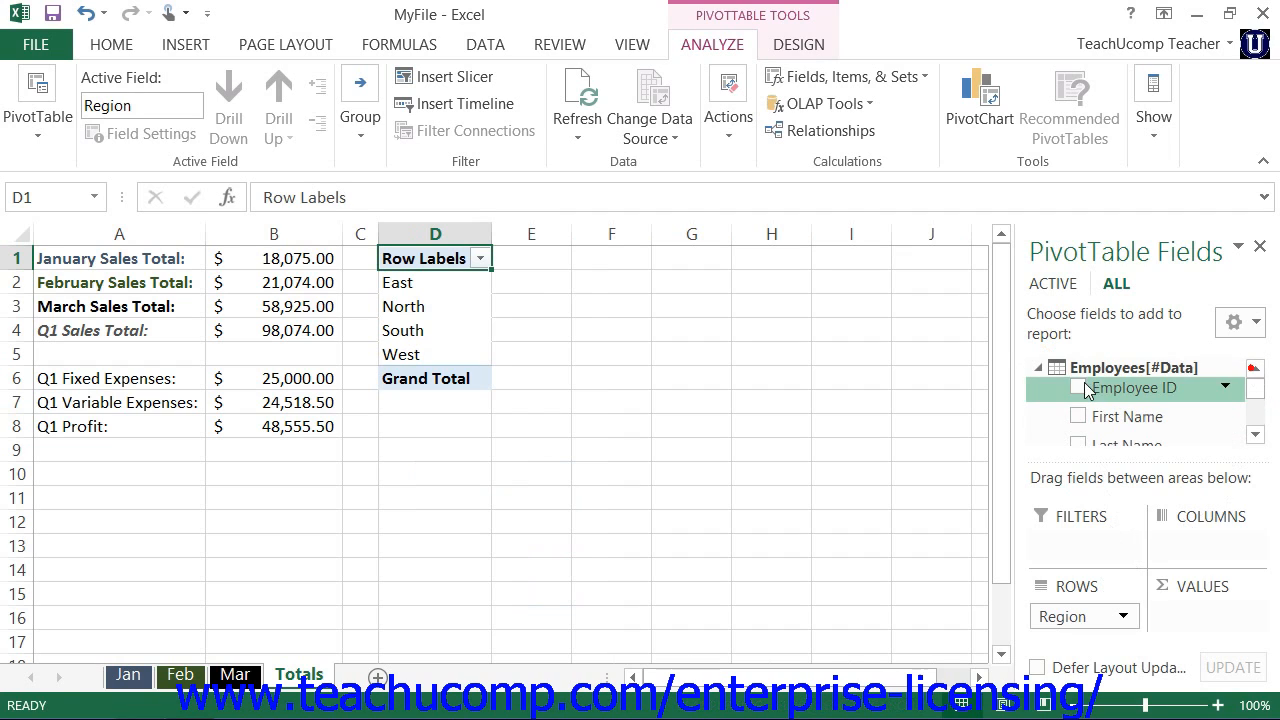
left_click(1036, 369)
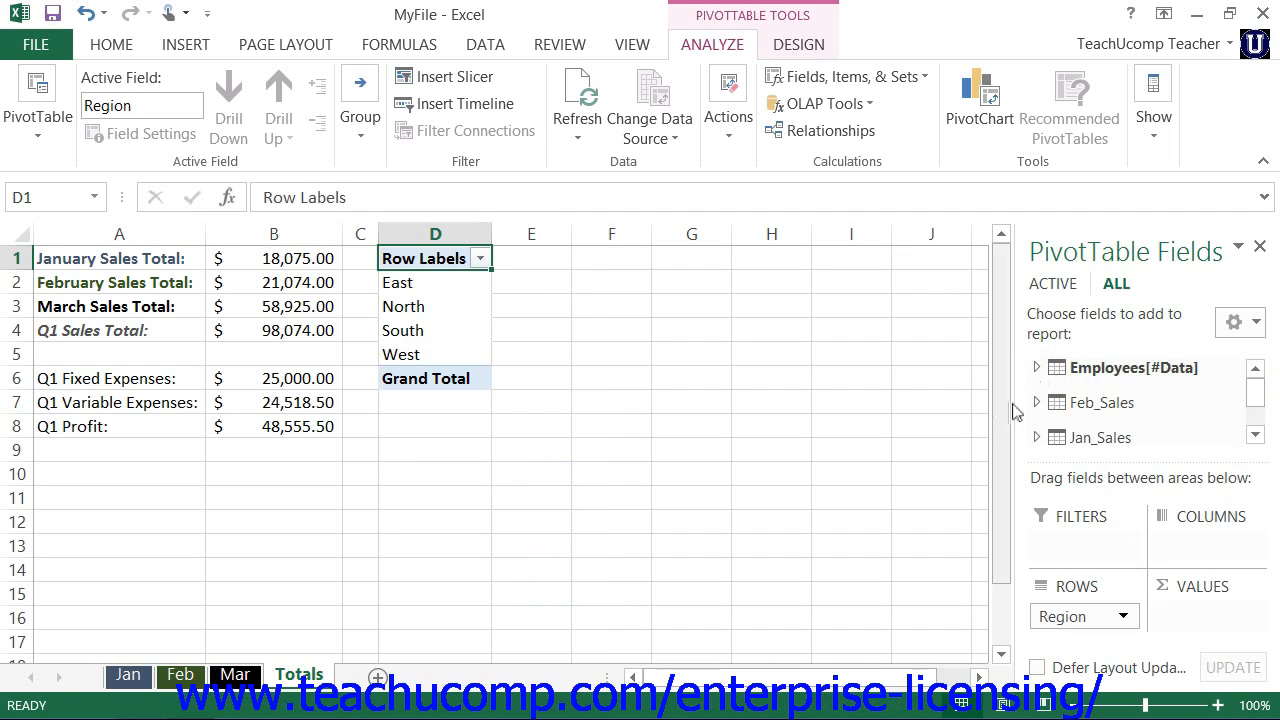
Step: Add the Amount field from the Feb_Sales table to the PivotTable values and move Region from rows to columns
left_click(1036, 404)
left_click(1256, 434)
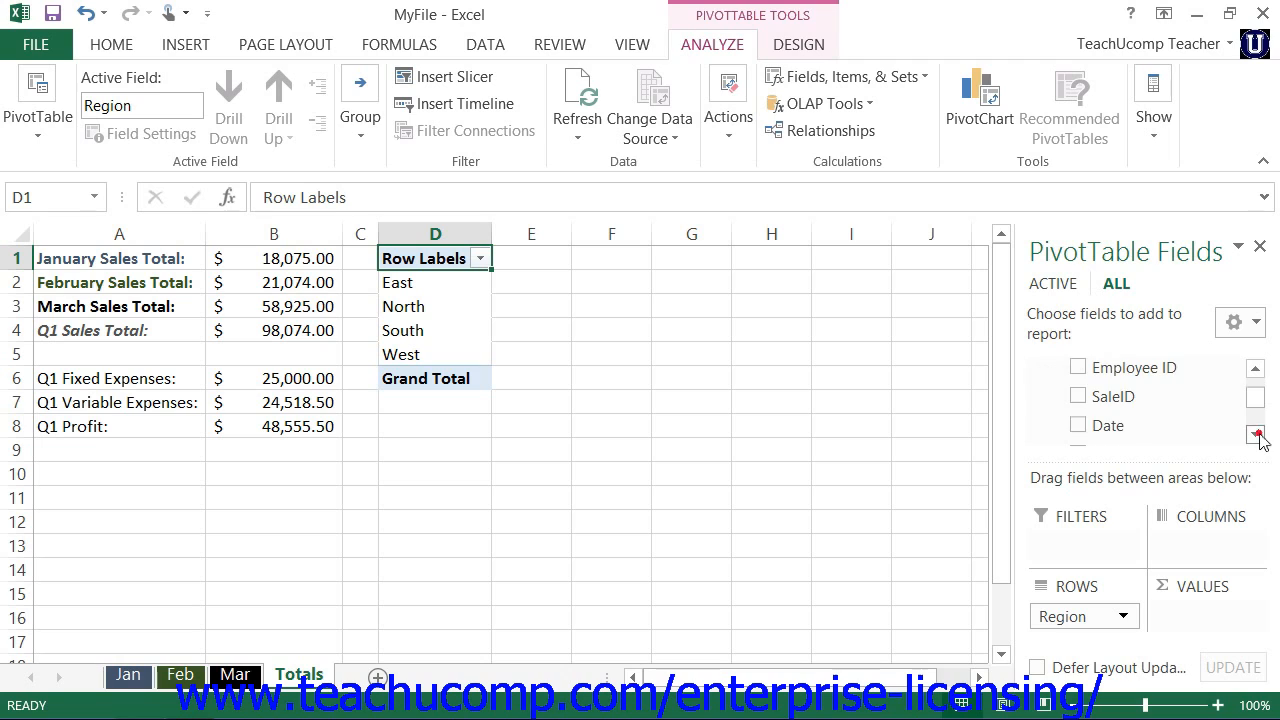
left_click(1256, 434)
left_click(1256, 434)
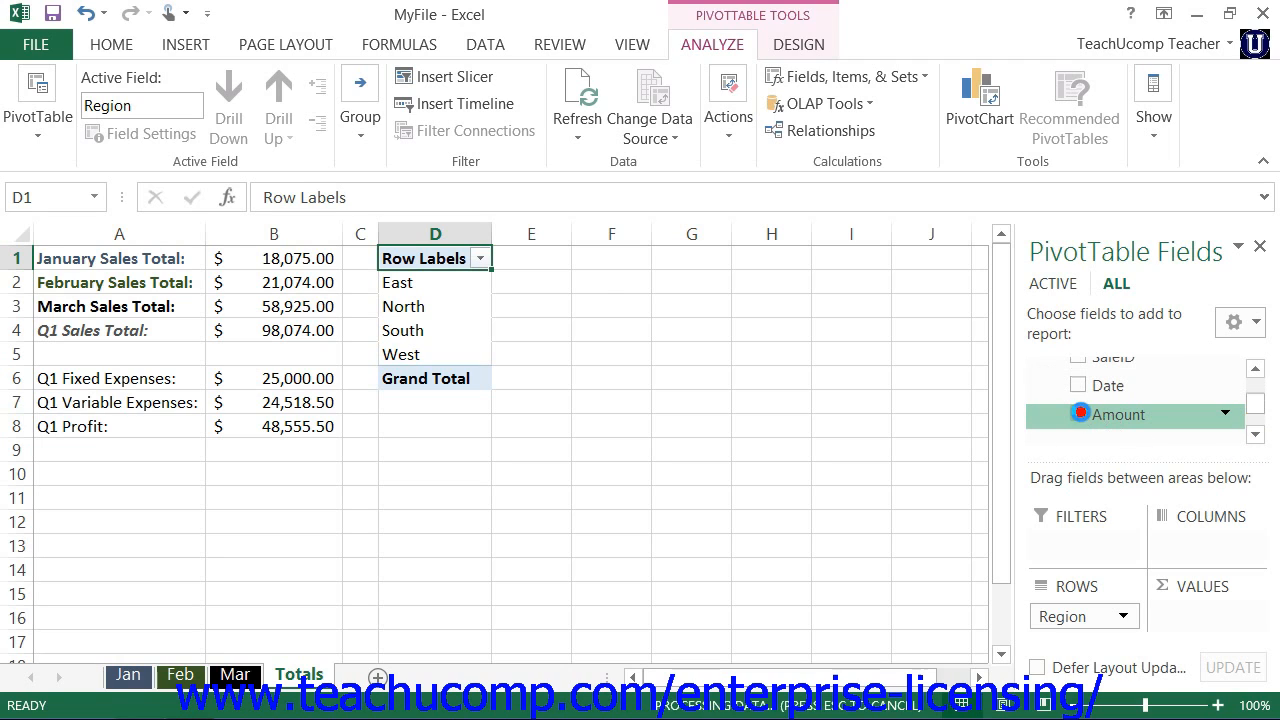
left_click(1078, 414)
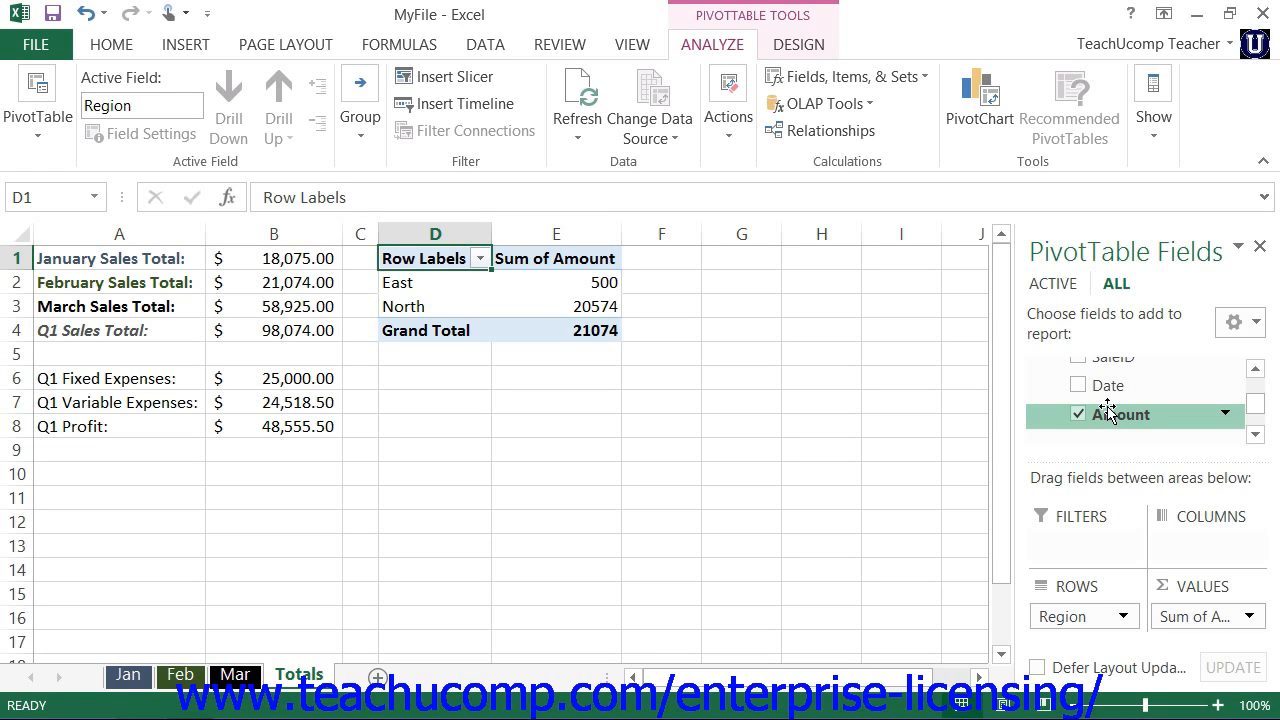
left_click_drag(1057, 617, 1183, 560)
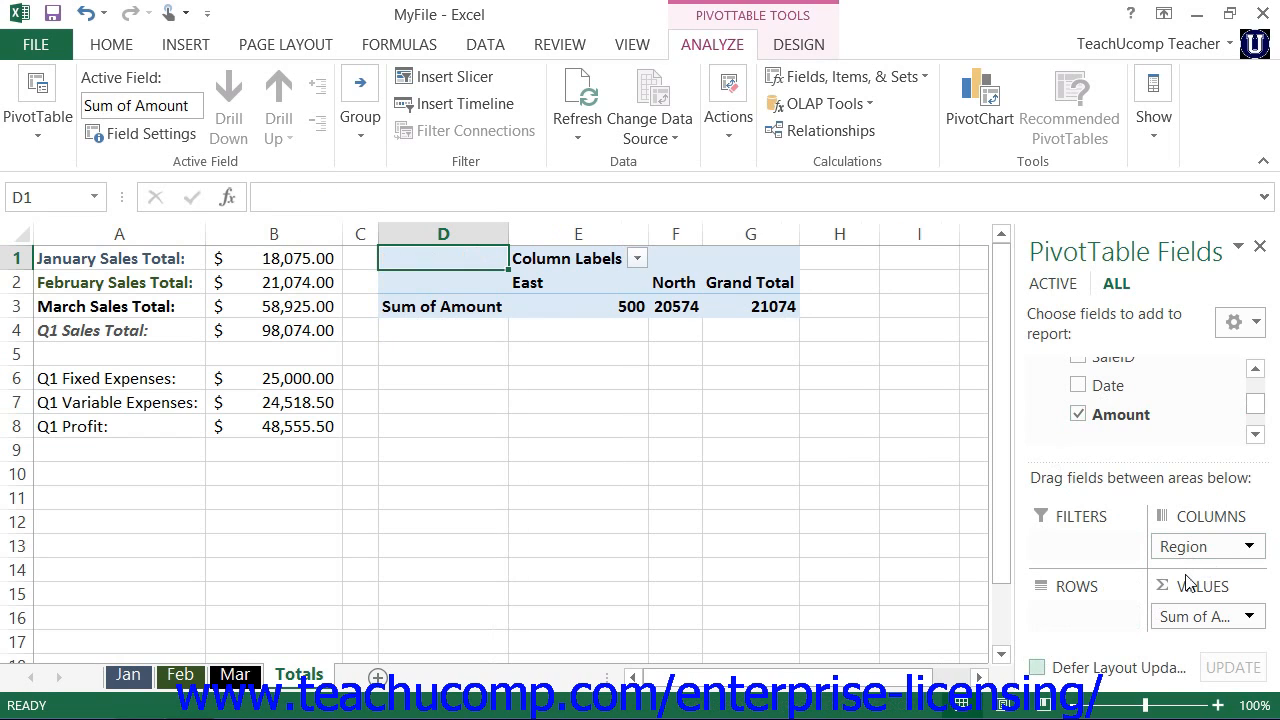